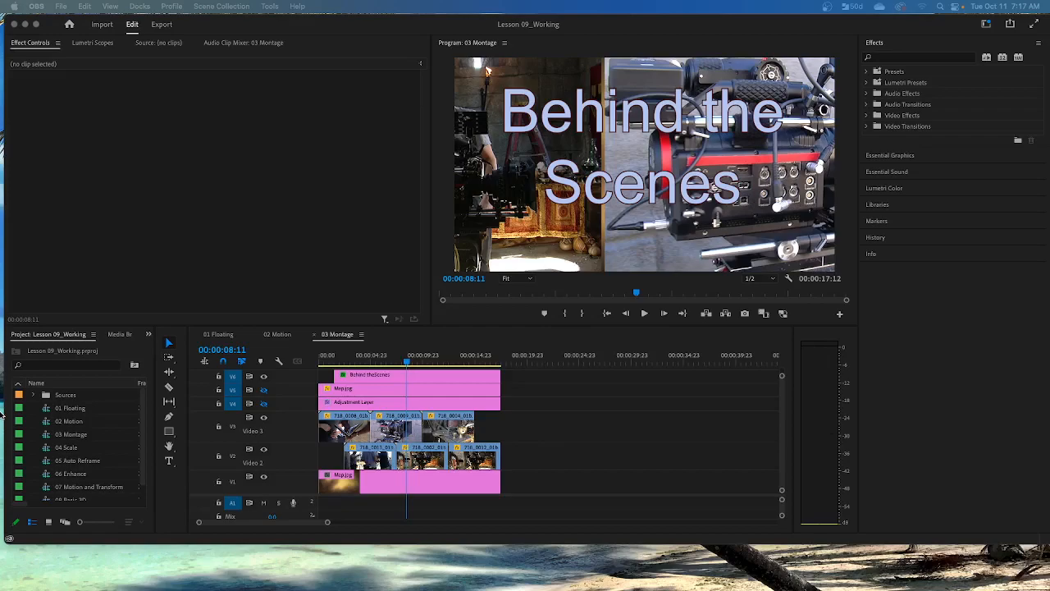
Open the 04 Scale sequence and scrub from its start to the last clip at 00:00:19:13.
left_click(72, 451)
double_click(71, 451)
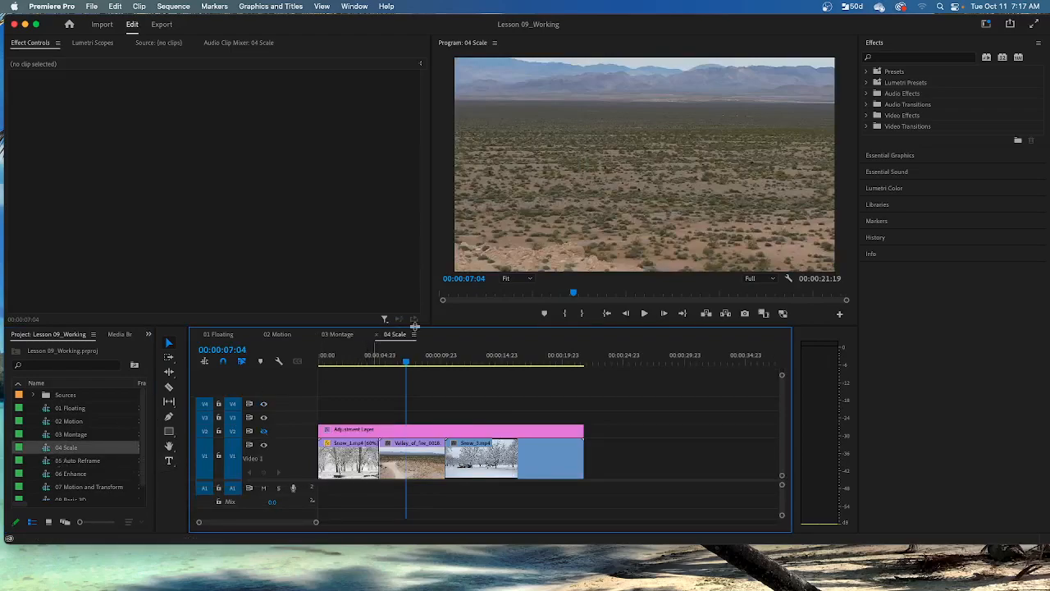
left_click_drag(405, 368, 121, 441)
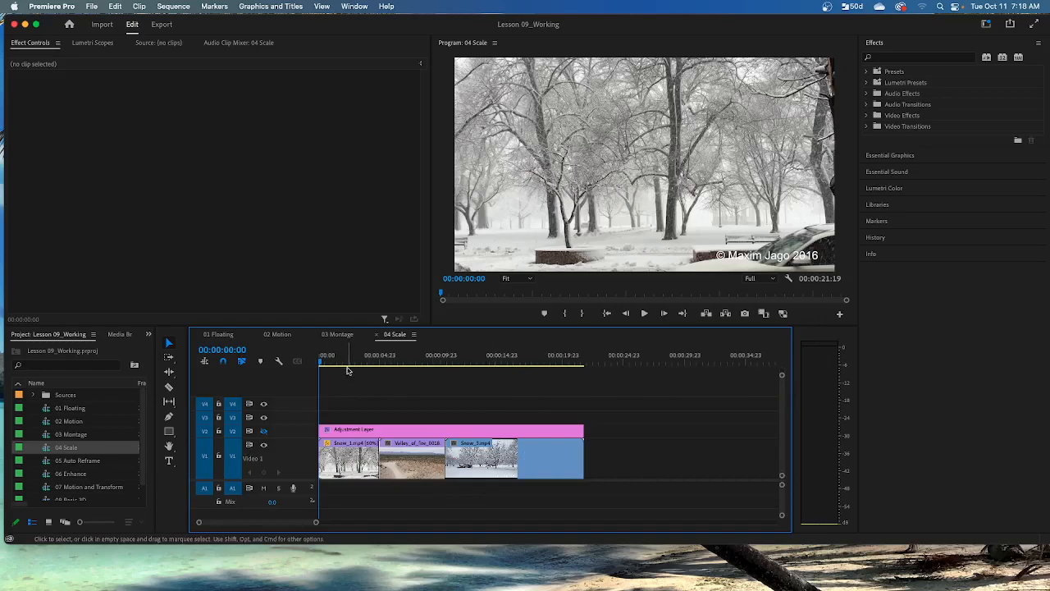
left_click_drag(323, 361, 558, 380)
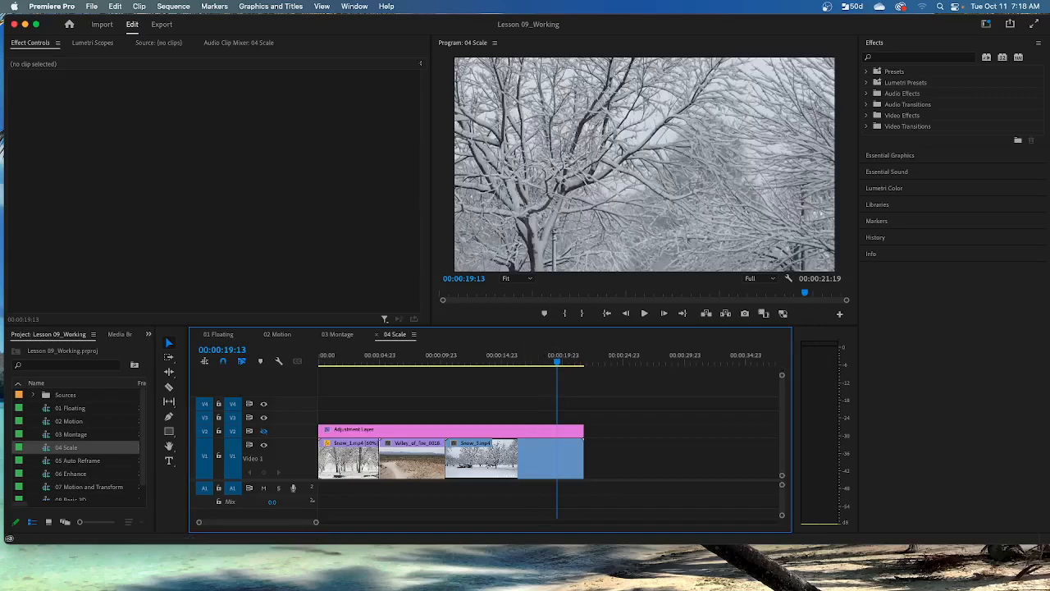
Open the Snow_3.mp4 clip in the Source Monitor to compare its full frame with the sequence view.
mouse_move(299, 558)
left_click(554, 462)
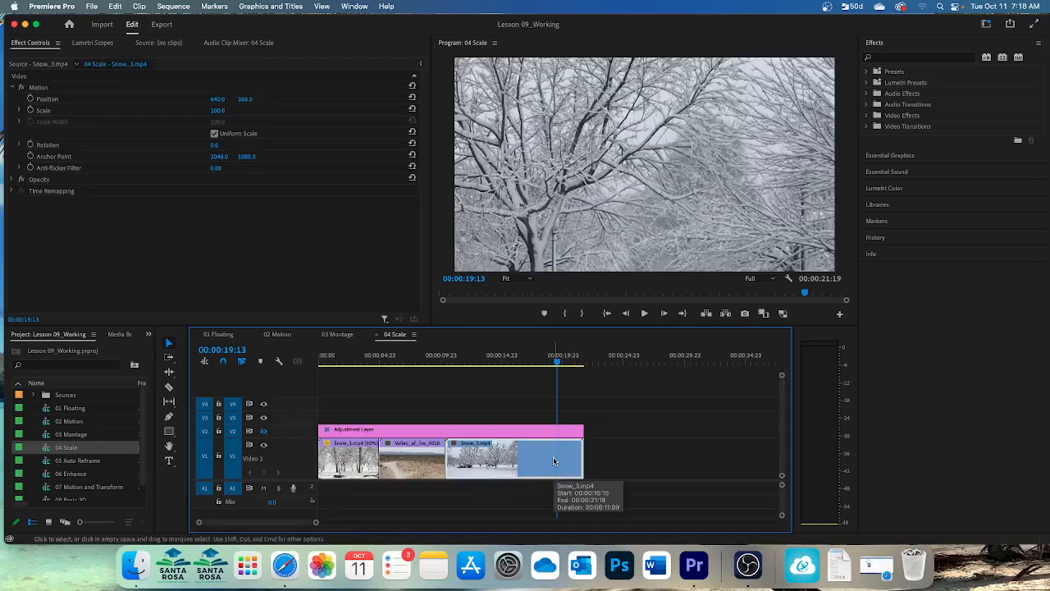
double_click(554, 462)
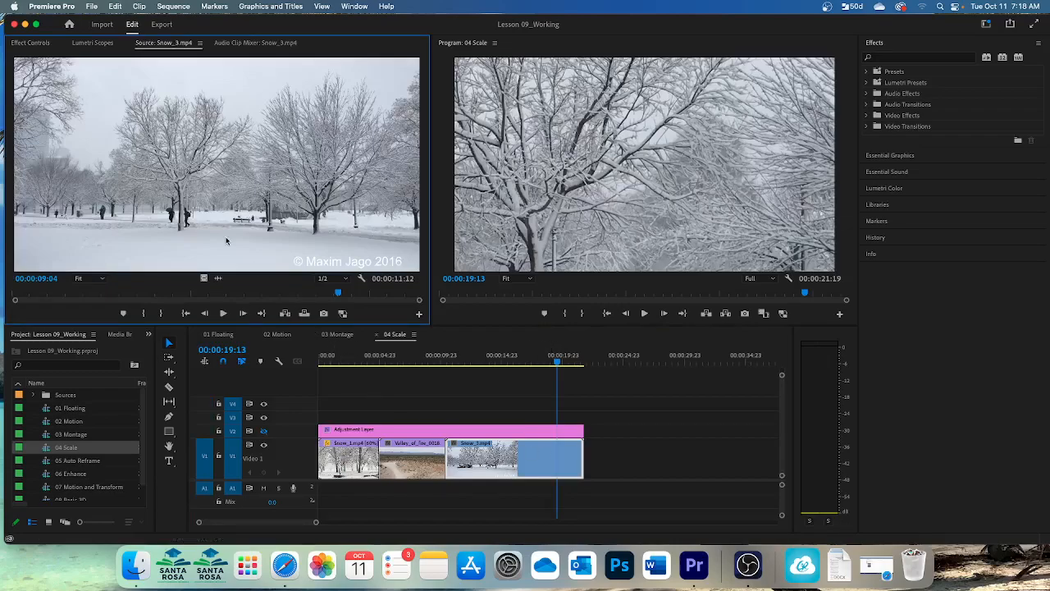
left_click(173, 7)
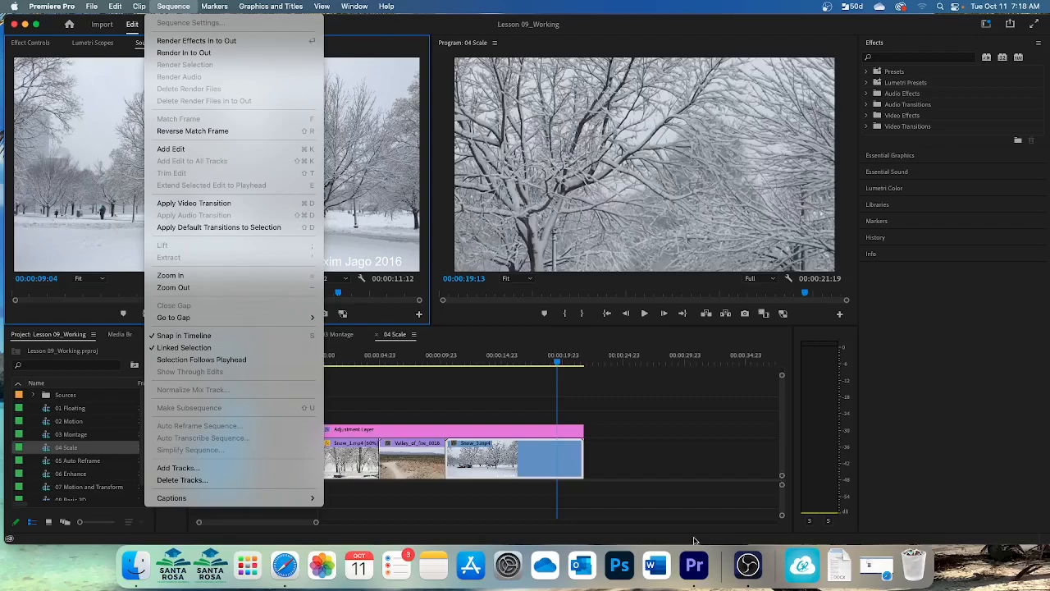
left_click(384, 397)
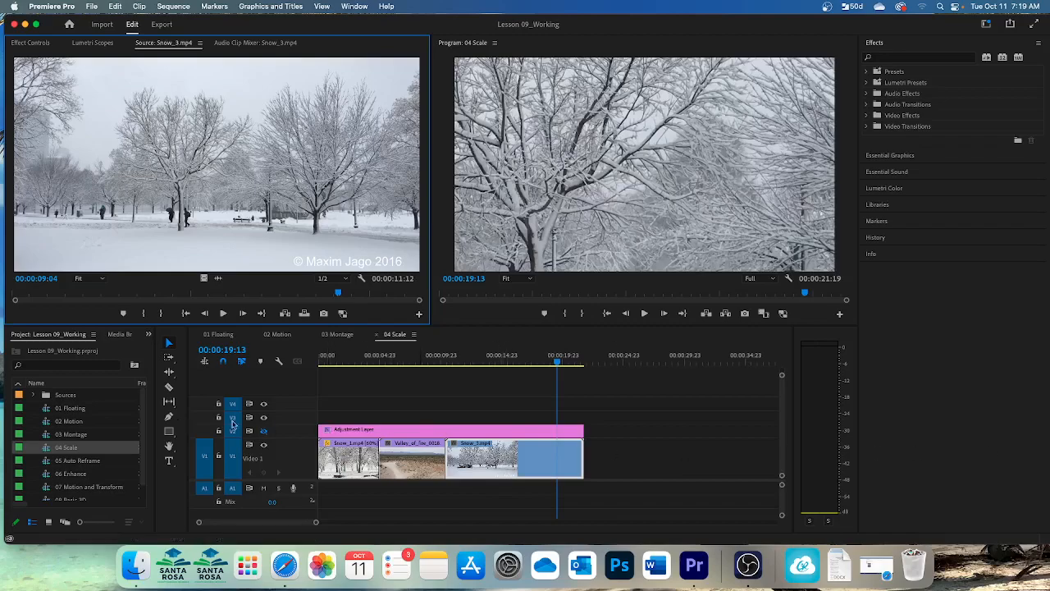
Apply Scale to Frame Size to the Snow_3.mp4 clip in the sequence.
right_click(551, 464)
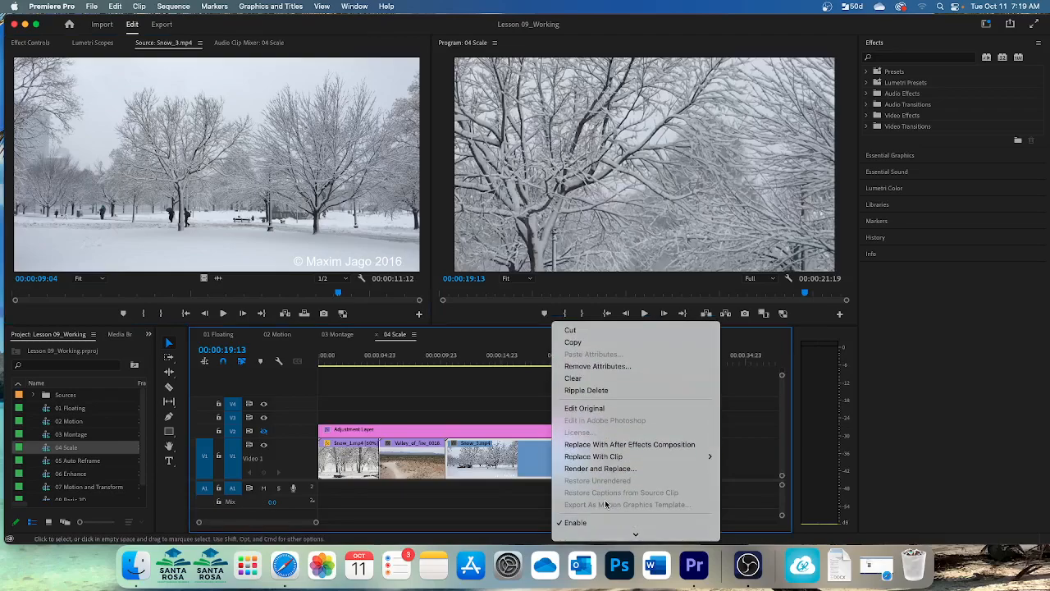
scroll(605, 504, "down", 5)
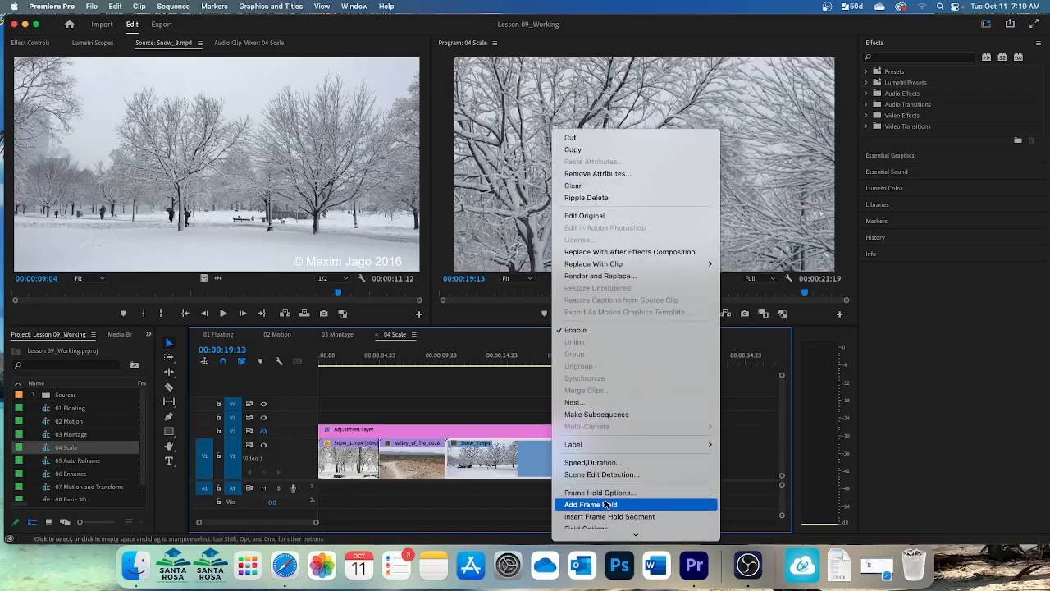
scroll(606, 503, "down", 2)
scroll(605, 504, "down", 2)
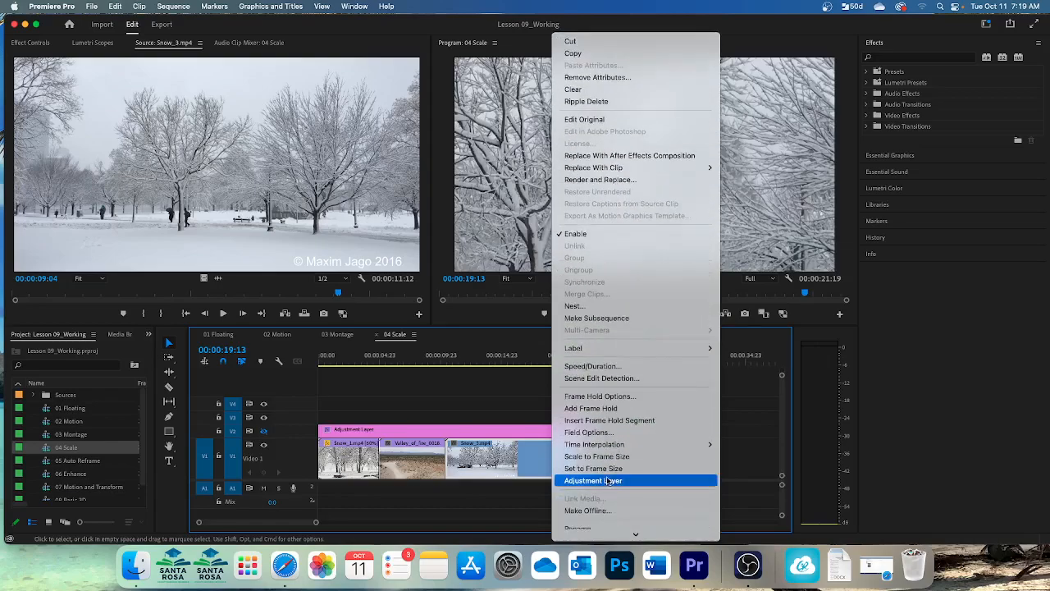
left_click(611, 460)
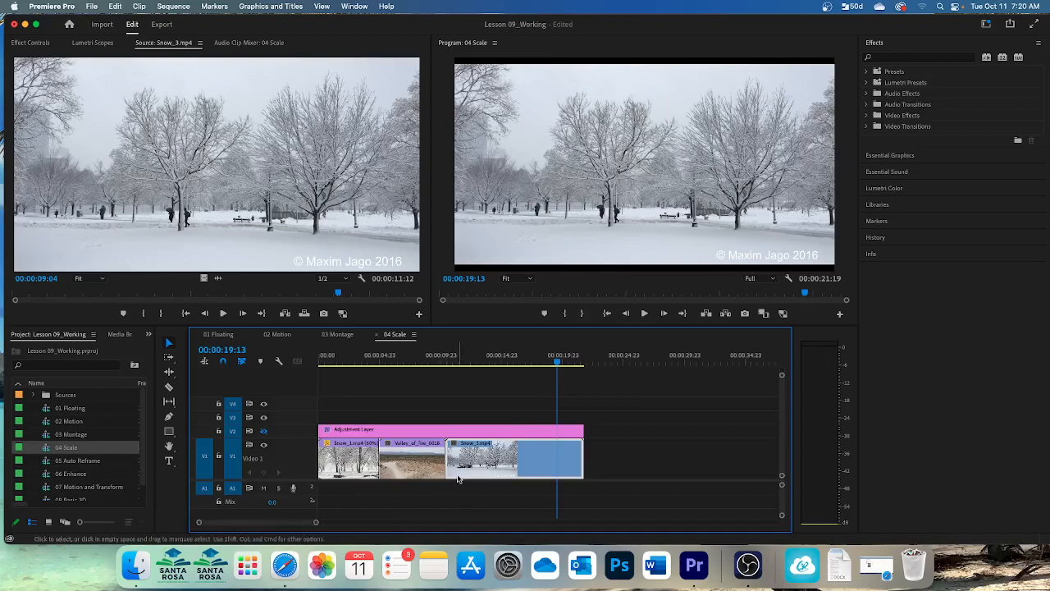
Apply Set to Frame Size to the Snow_3.mp4 clip.
right_click(501, 471)
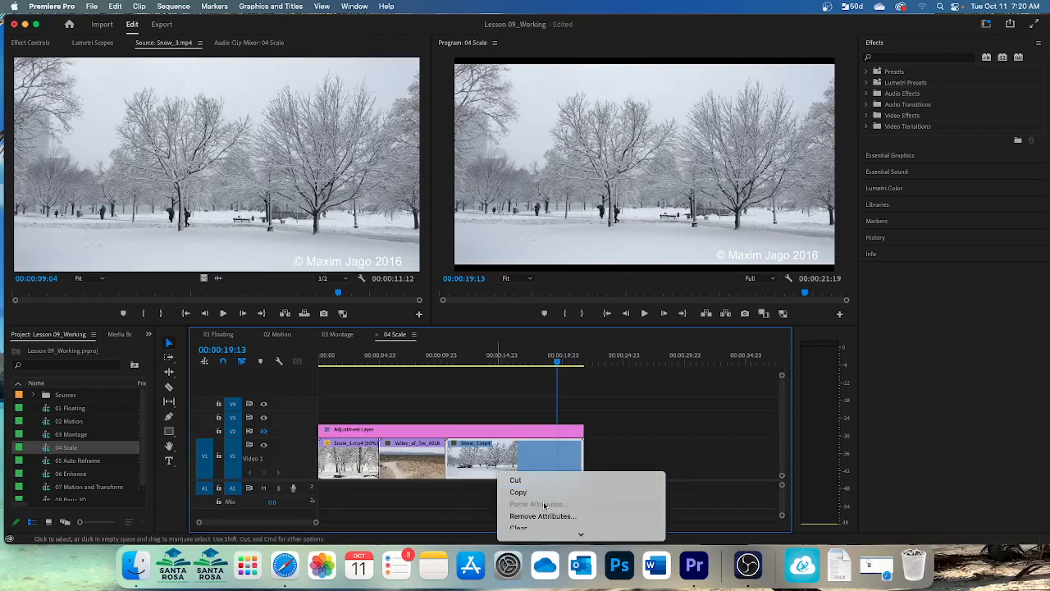
scroll(550, 509, "down", 5)
scroll(566, 513, "down", 8)
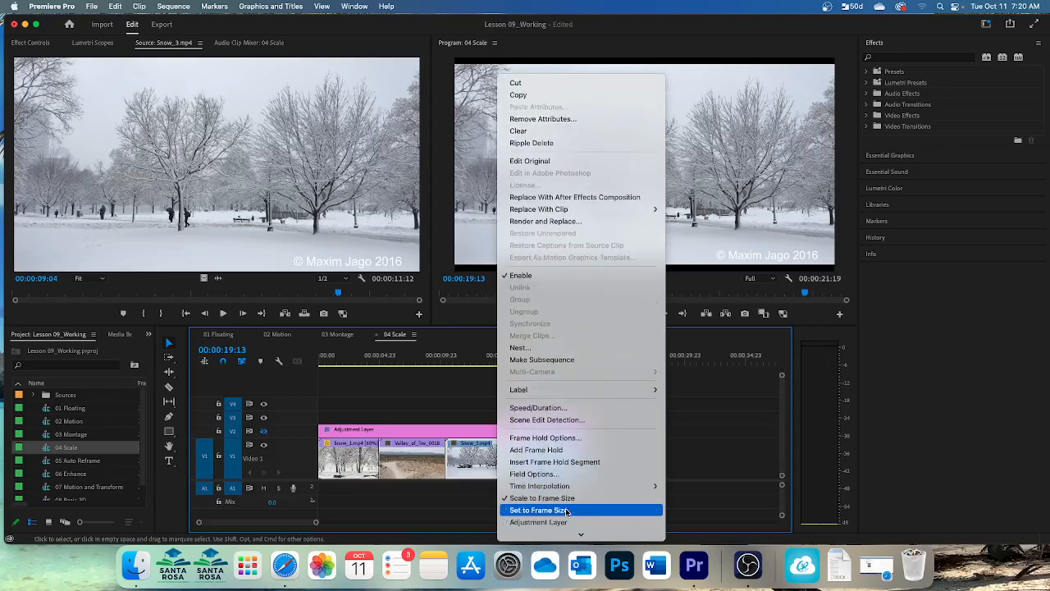
scroll(566, 513, "down", 3)
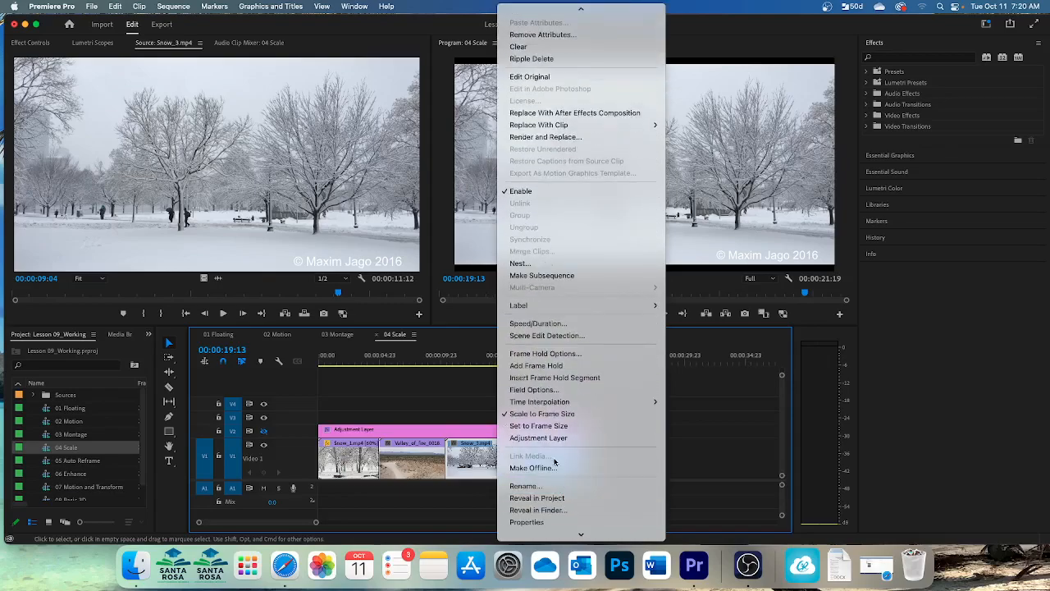
left_click(552, 428)
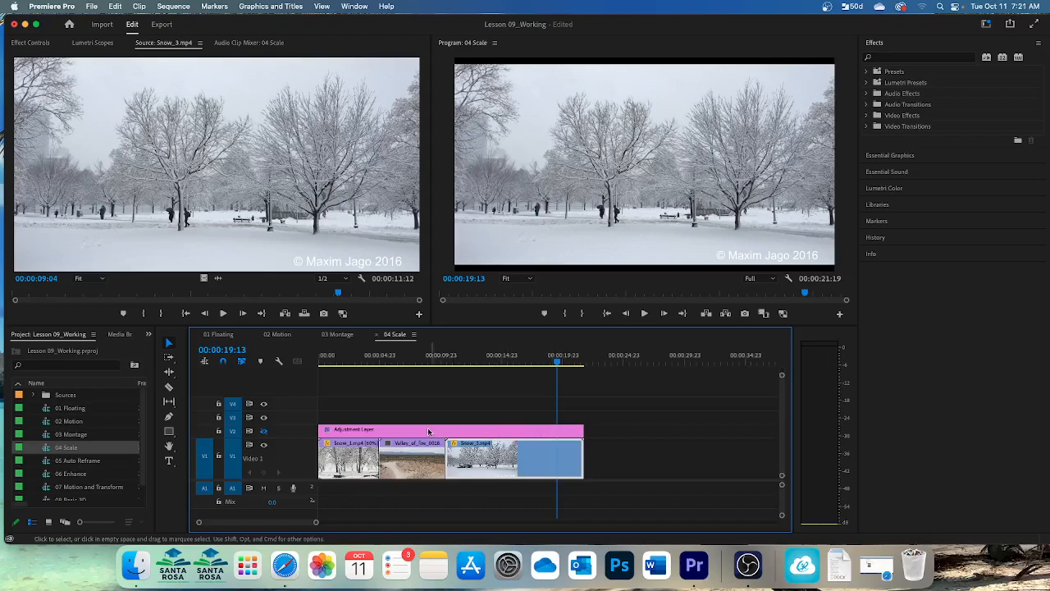
Set the Snow_3.mp4 clip's Scale to 34 so the image fills the frame.
left_click(30, 43)
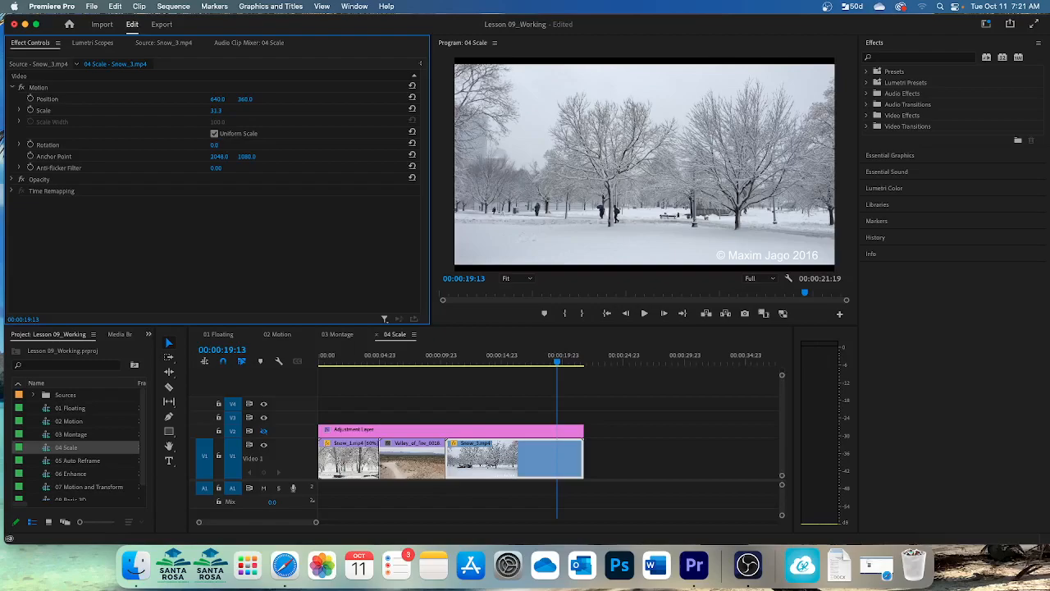
left_click(215, 110)
type("34")
key("Return")
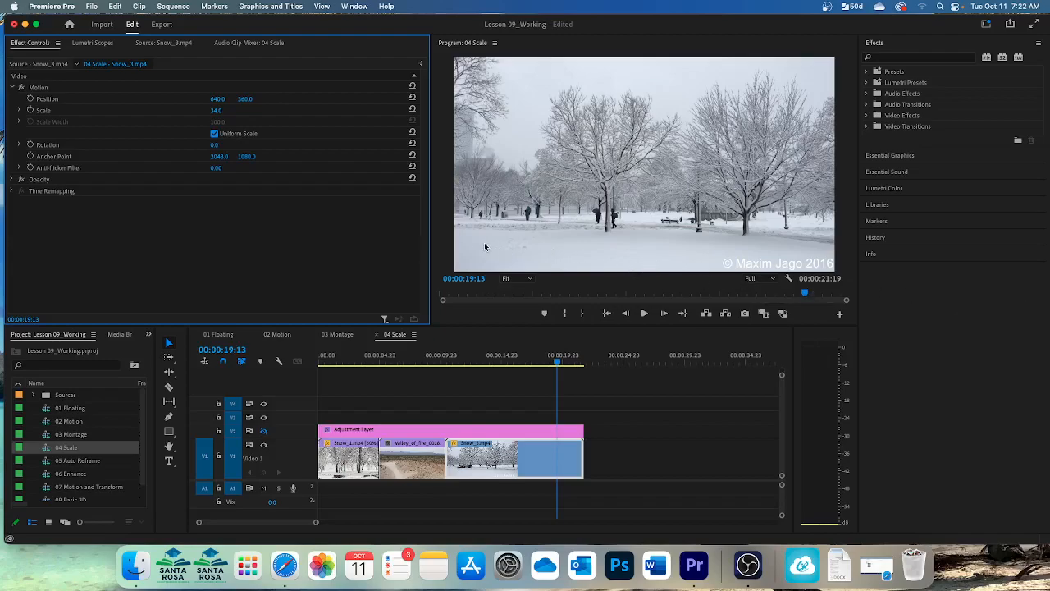
Apply Set to Frame Size to the Valley_of_fire_0018 clip with the playhead at its first frame, 00:00:05:00.
left_click_drag(552, 359, 380, 365)
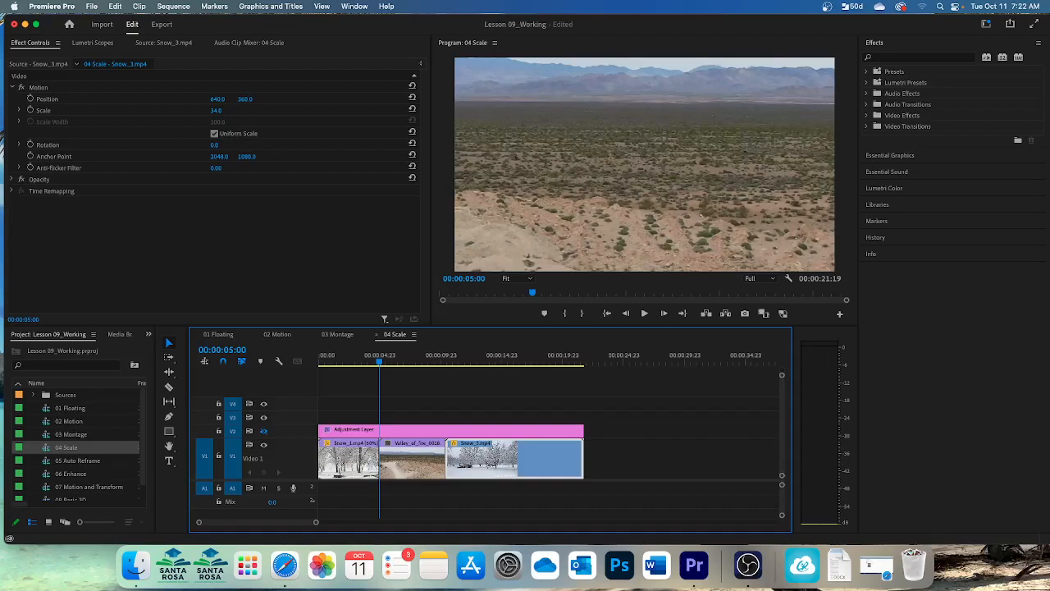
left_click(425, 462)
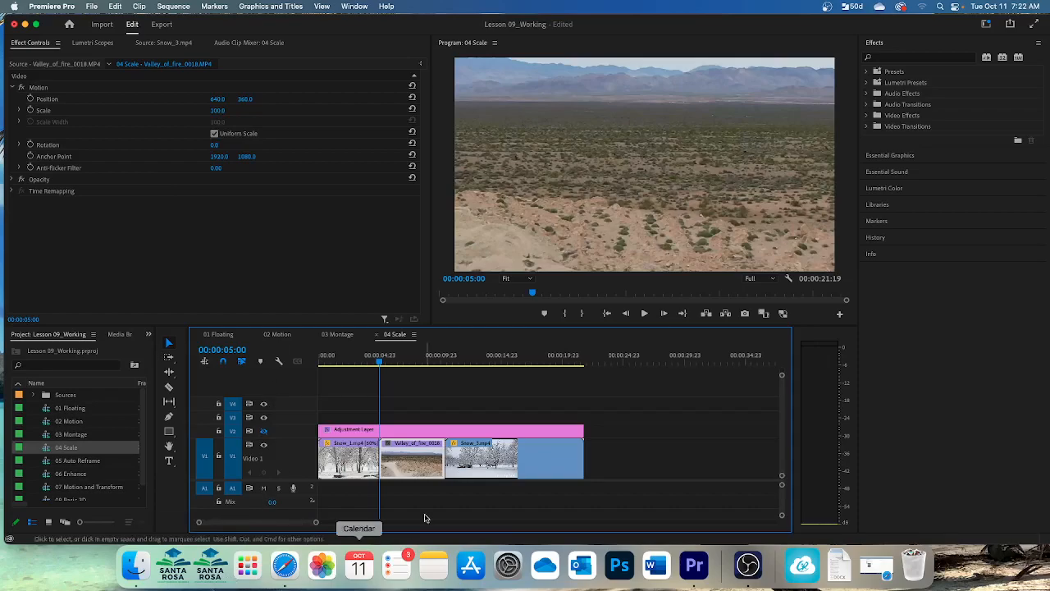
right_click(413, 450)
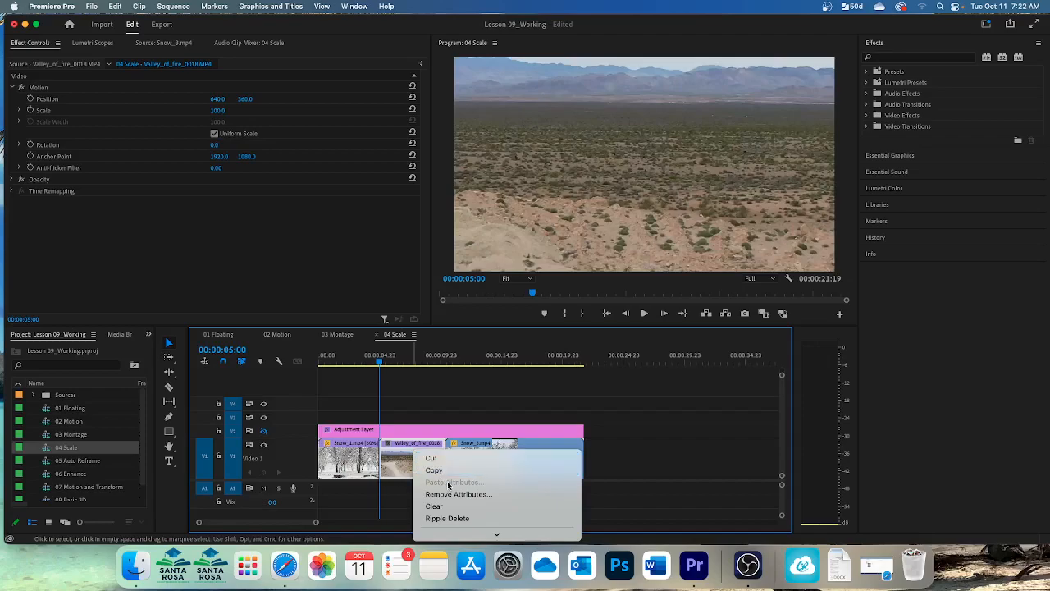
scroll(447, 486, "down", 10)
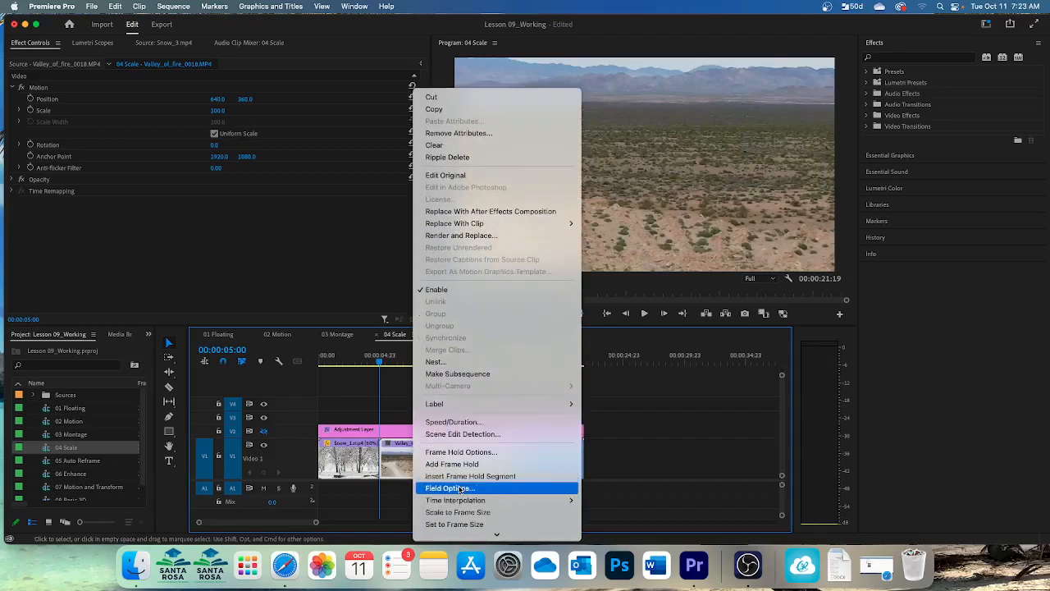
scroll(461, 489, "down", 2)
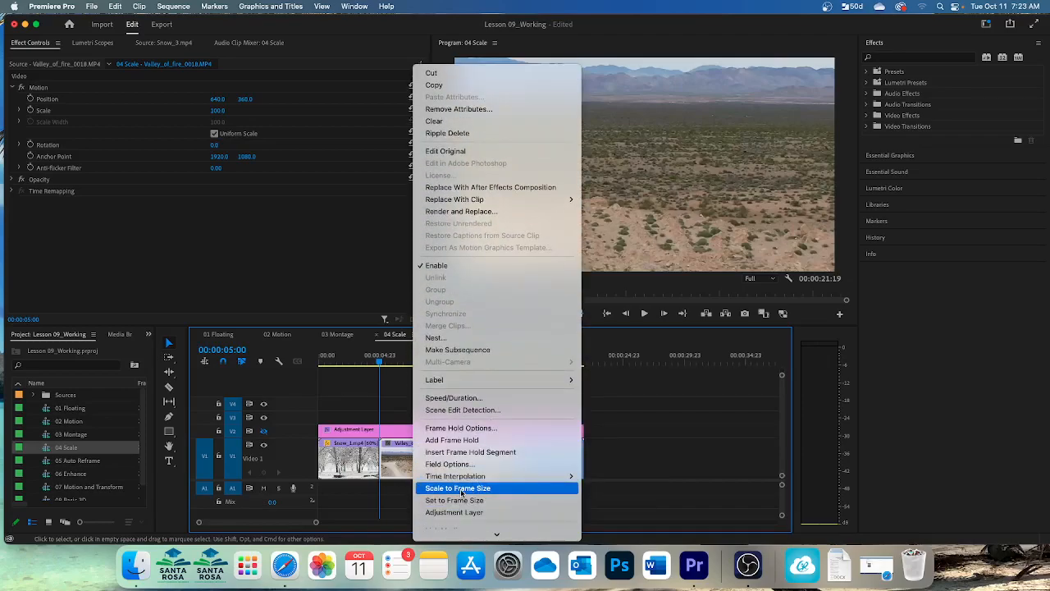
scroll(462, 493, "down", 3)
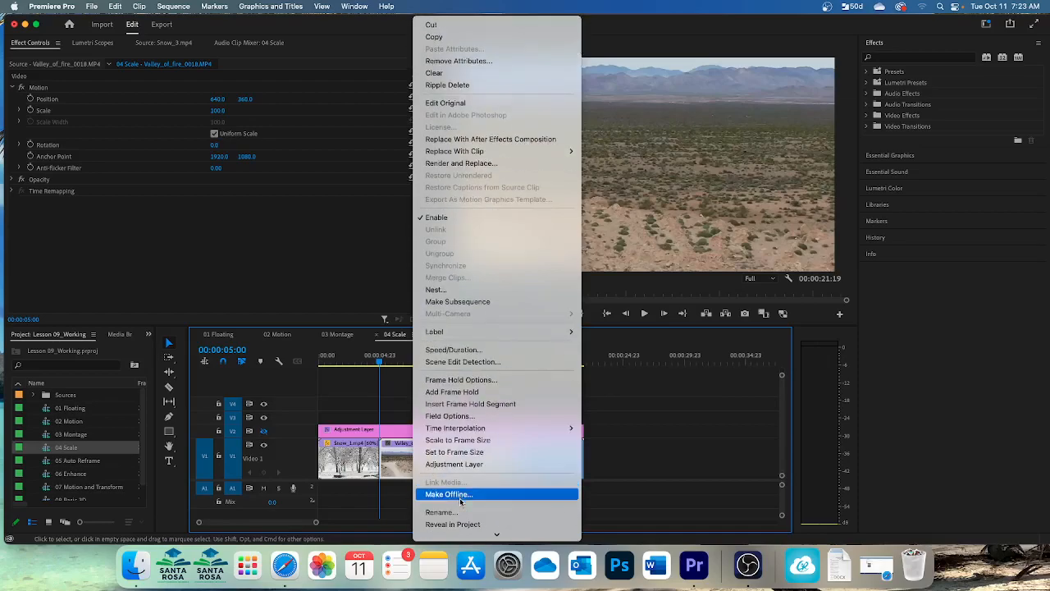
left_click(452, 452)
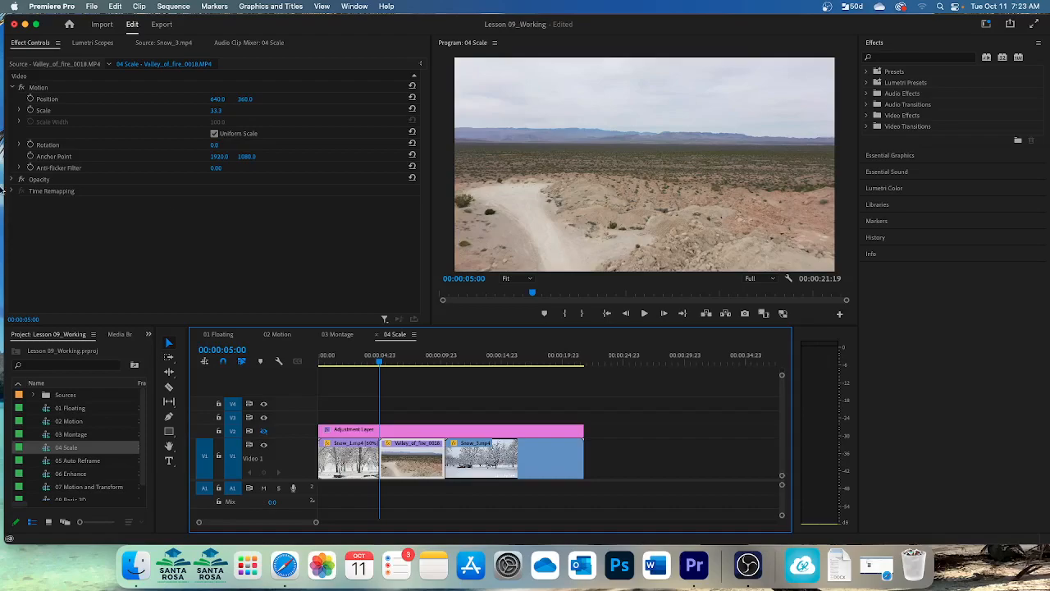
Keyframe the Valley_of_fire_0018 clip's Scale at 00:00:05:00, and reset Scale to 100 at 00:00:10:07 near the clip's end.
left_click(30, 111)
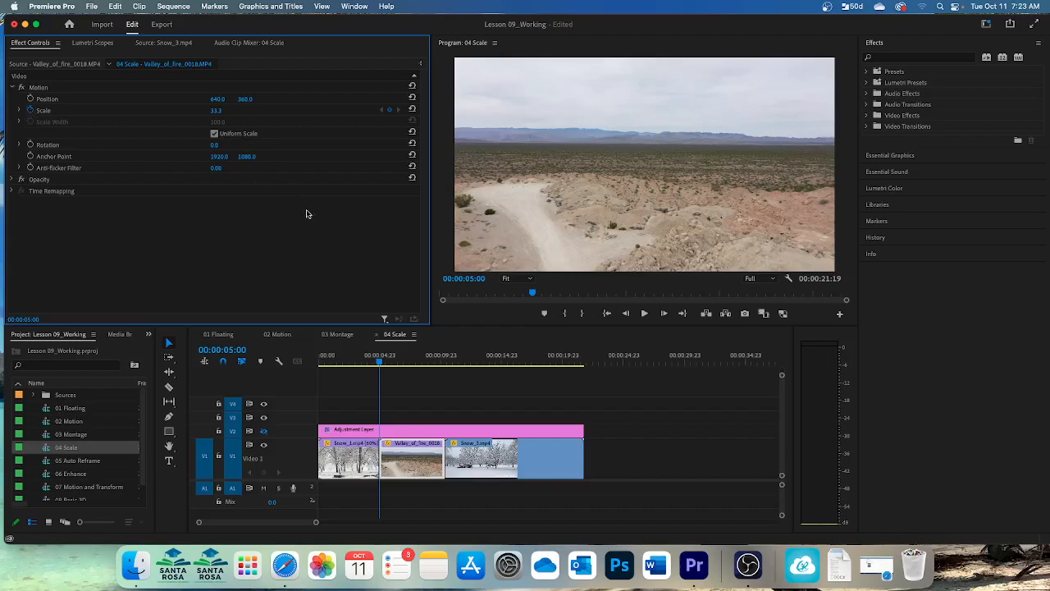
left_click_drag(380, 366, 446, 371)
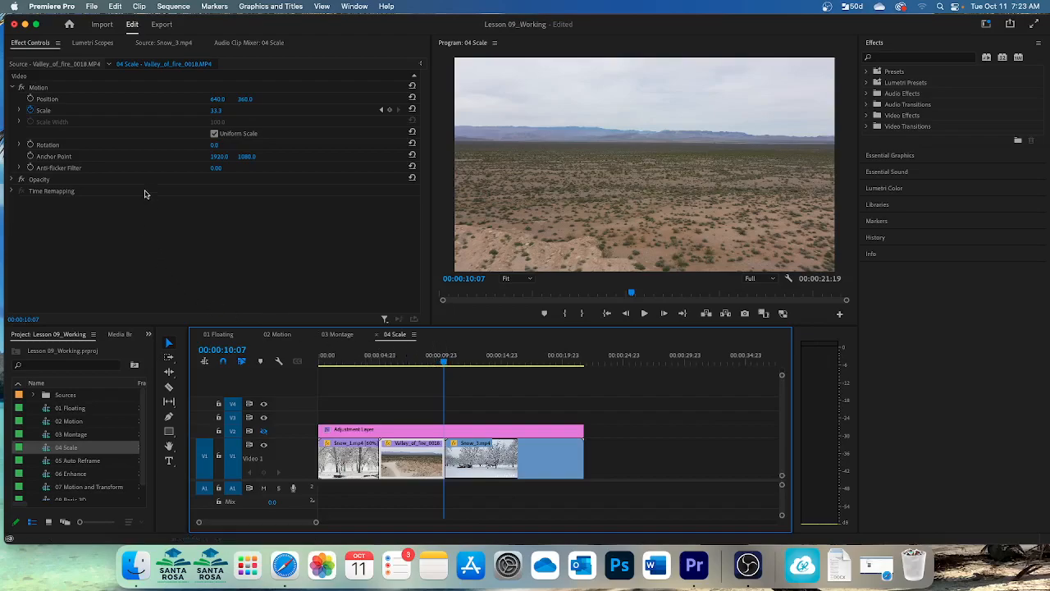
left_click(412, 111)
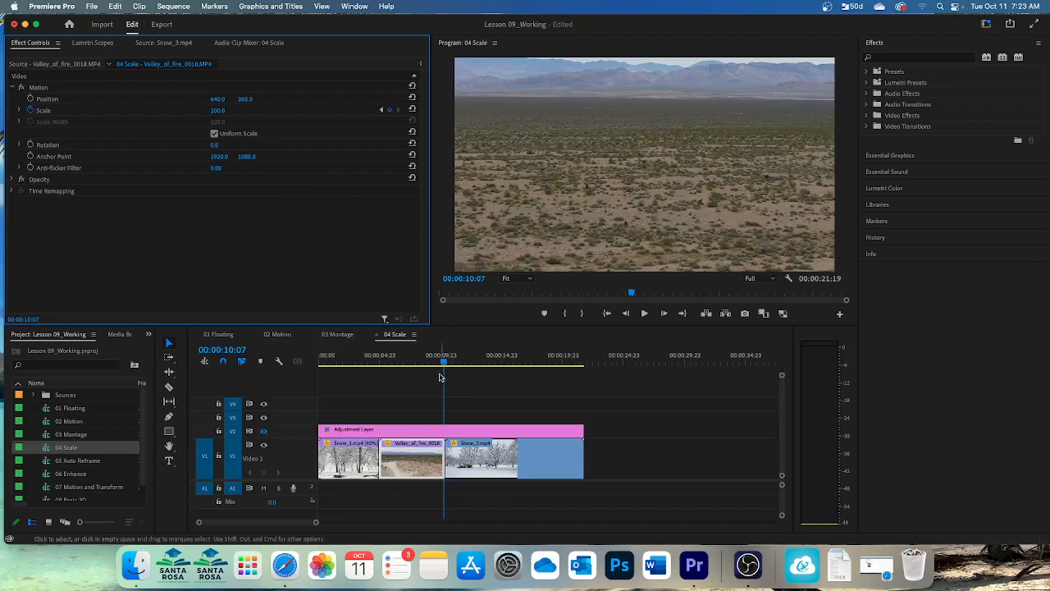
left_click_drag(444, 364, 478, 364)
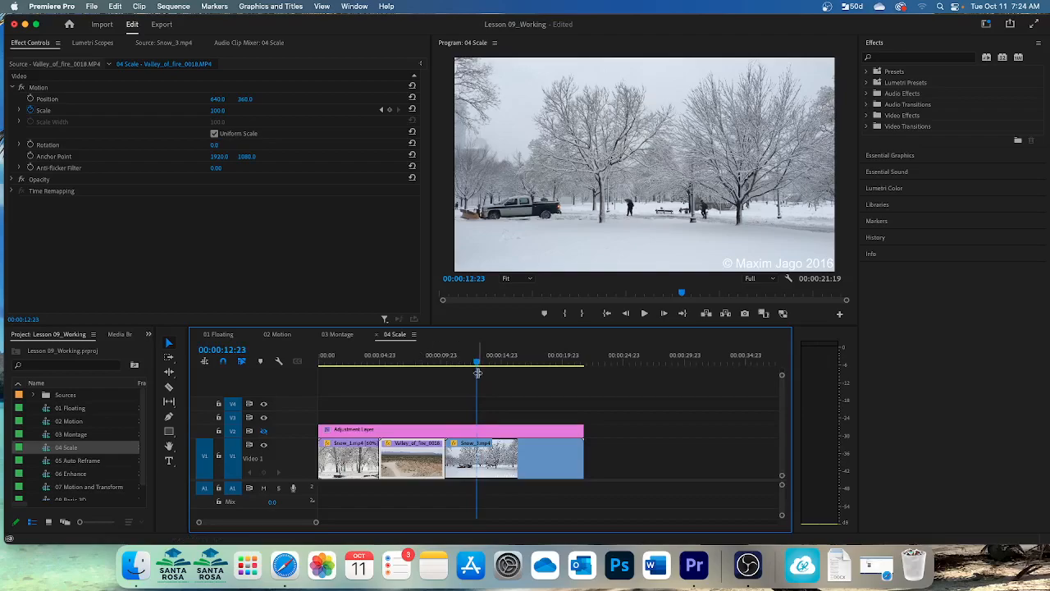
left_click_drag(477, 364, 444, 370)
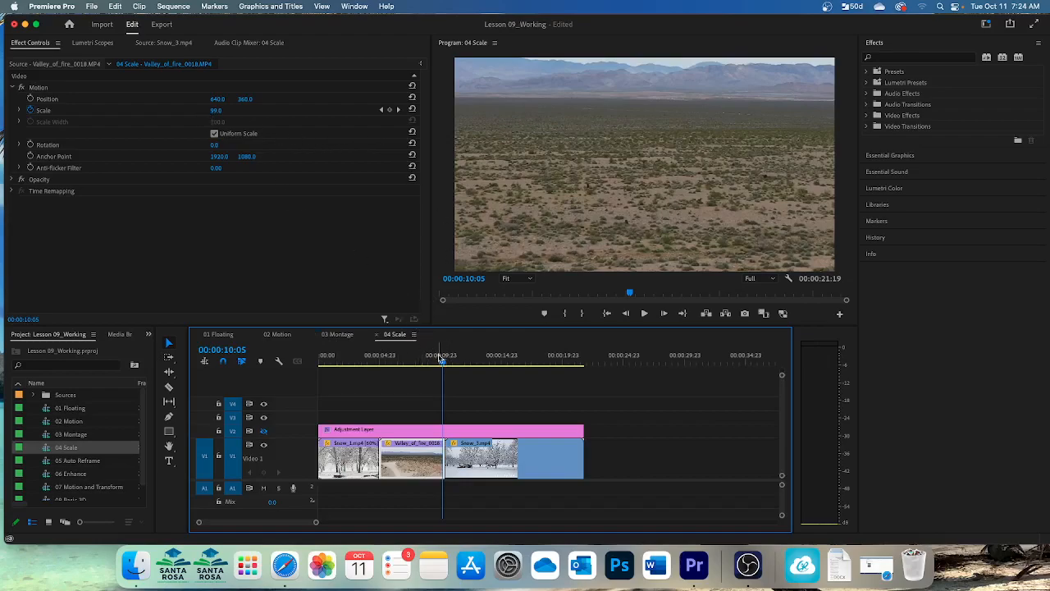
Set the Valley_of_fire_0018 clip's starting Scale keyframe at 00:00:05:00 to 100.
left_click_drag(443, 361, 379, 369)
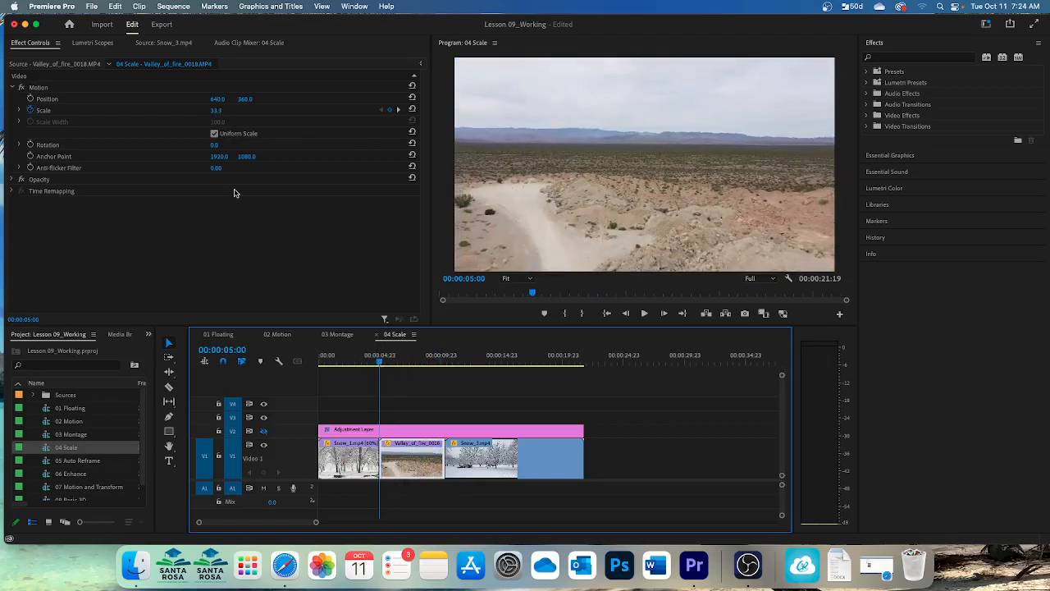
left_click(216, 110)
type("100")
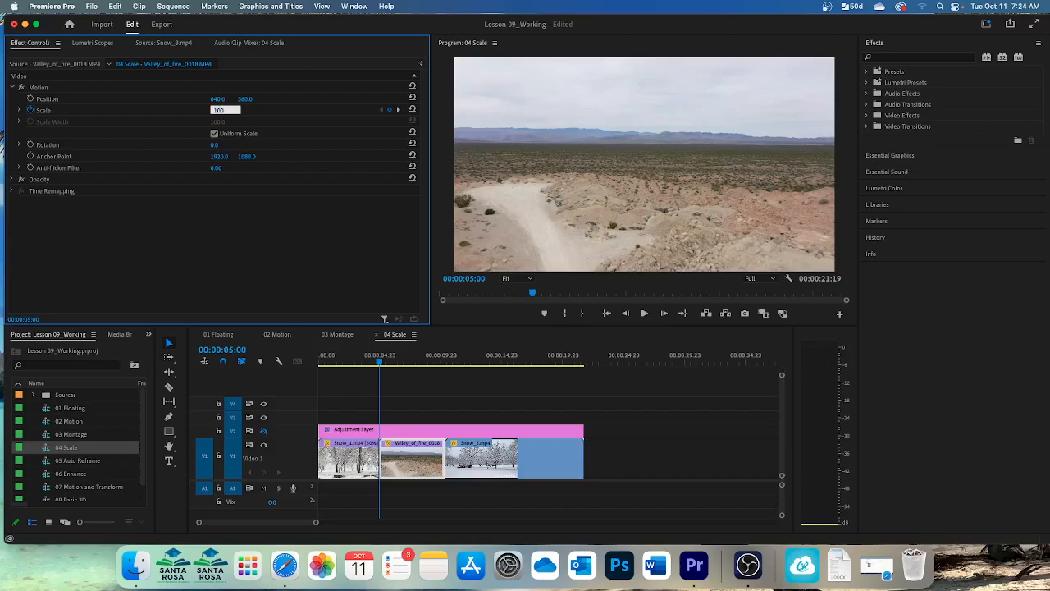
key("Return")
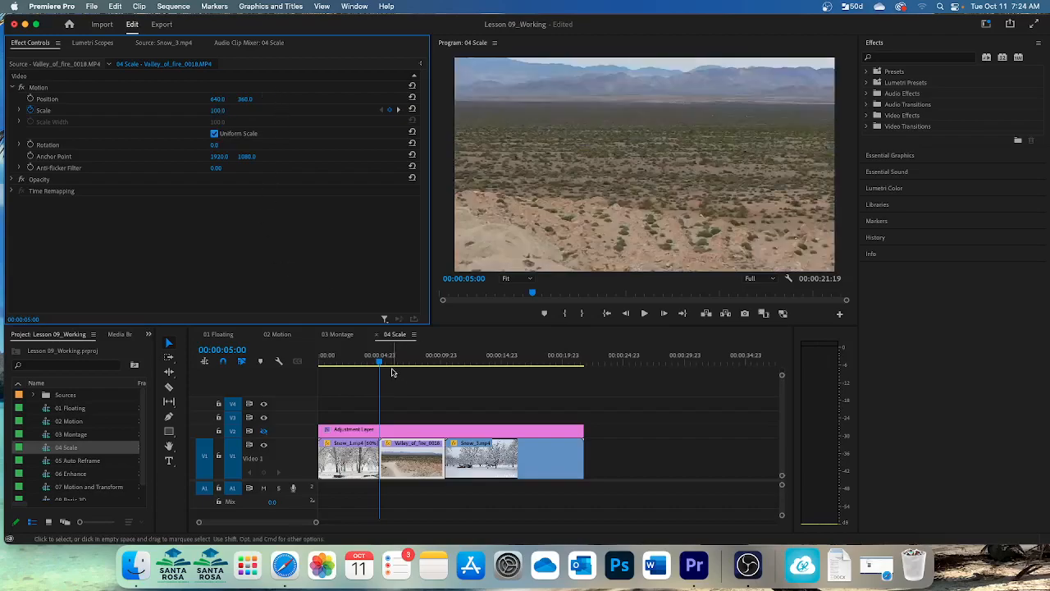
Try to set the Valley_of_fire_0018 clip's Scale to 33.3 with the playhead at the clip's end, 00:00:10:10.
left_click(382, 366)
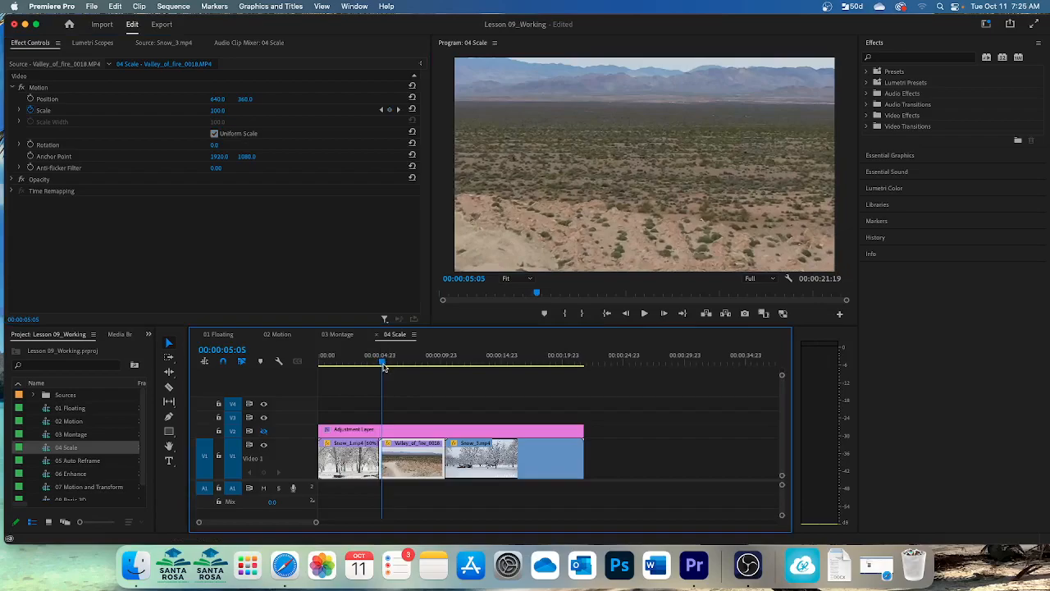
key("Down")
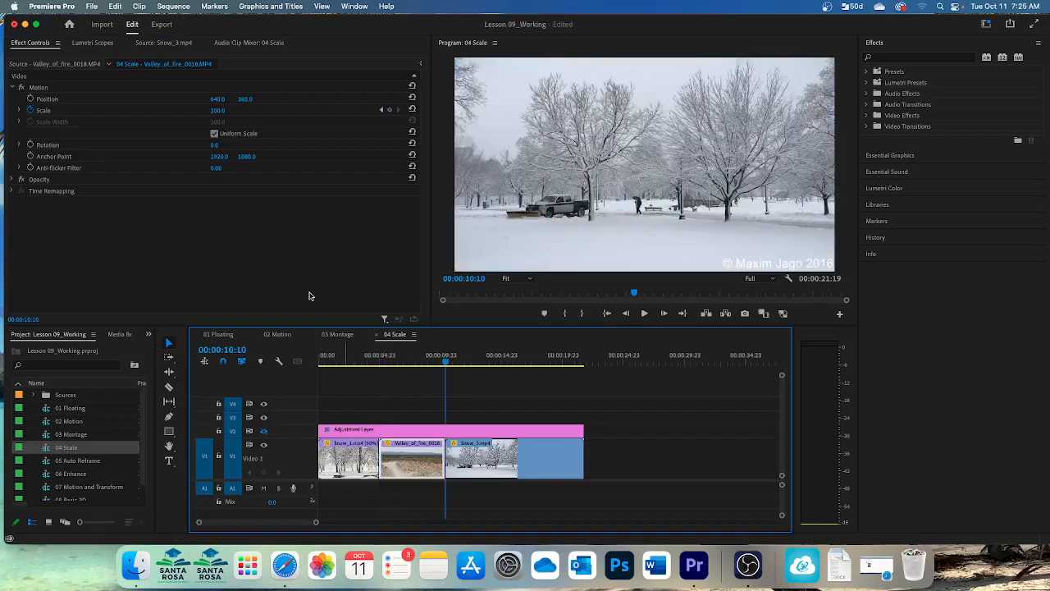
left_click(218, 110)
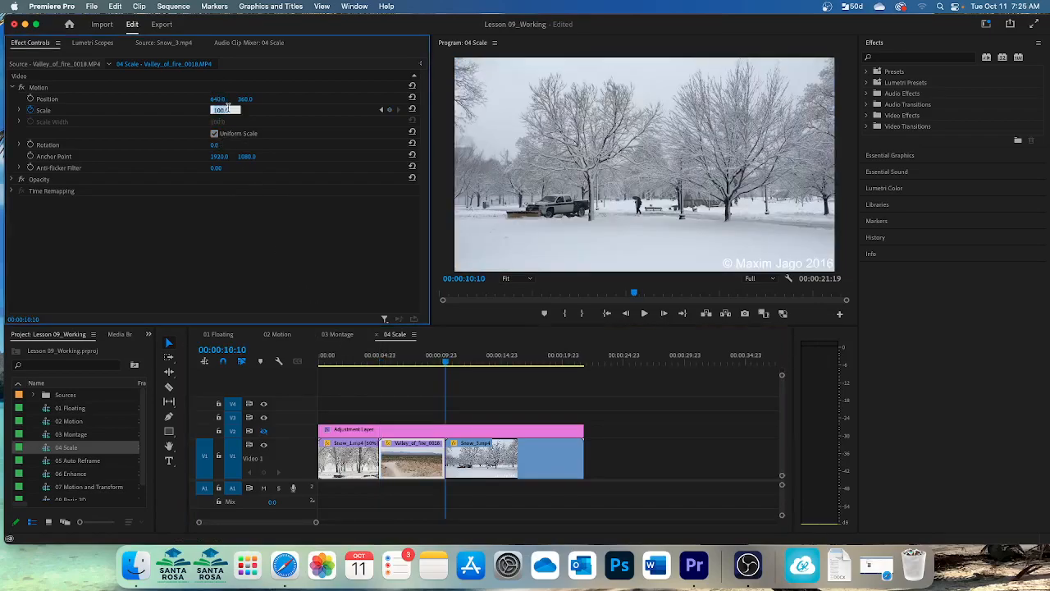
type("33.3")
key("Return")
Scrub back through the Valley_of_fire_0018 clip to 00:00:05:03 and reset its Scale to 100 there.
left_click_drag(446, 361, 418, 377)
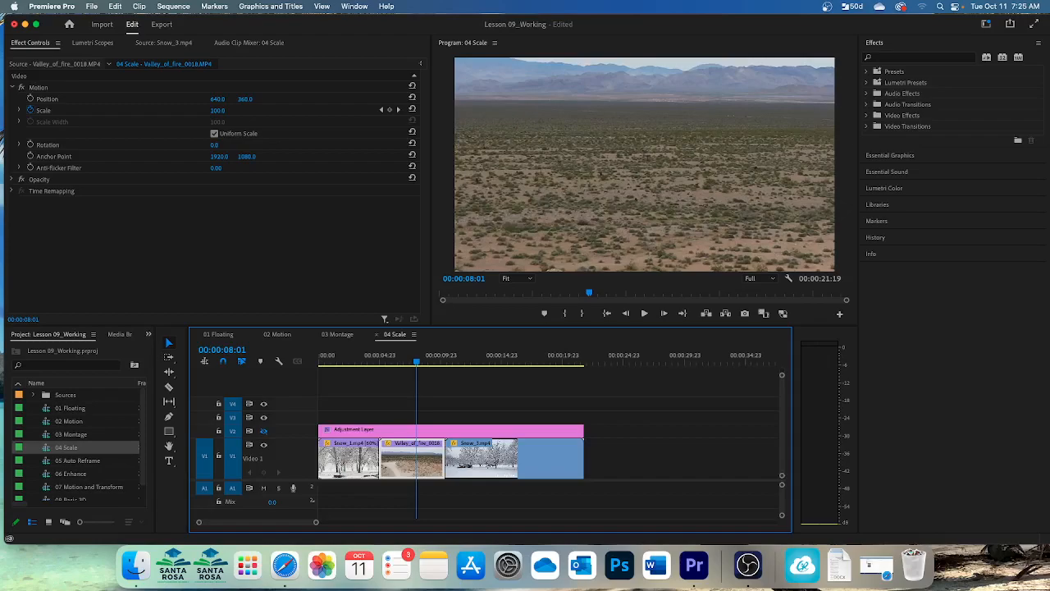
left_click_drag(419, 365, 382, 370)
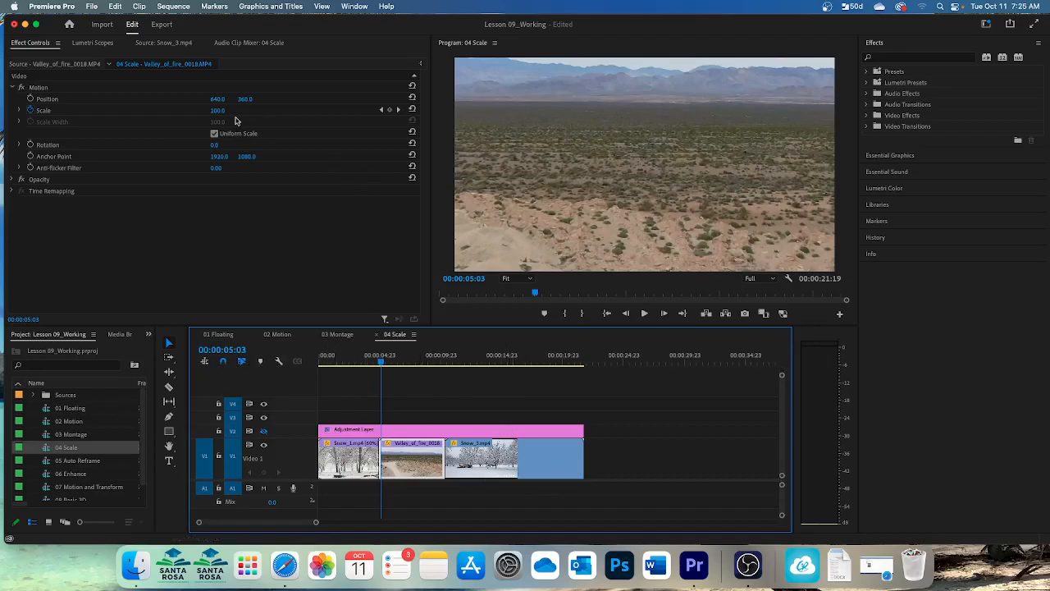
left_click(410, 108)
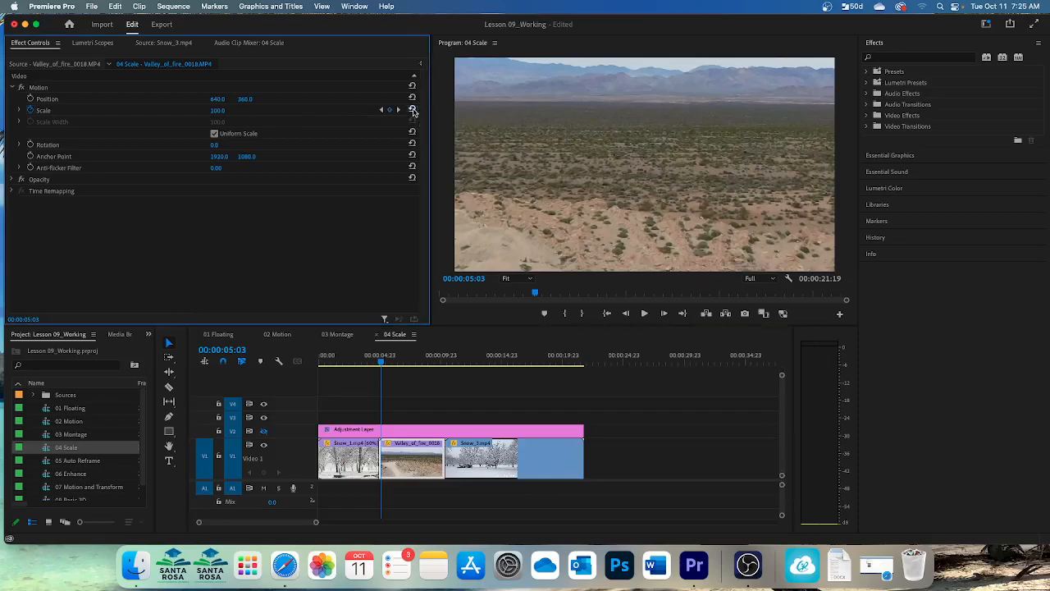
Enable the V2 track output with the playhead at 00:00:04:07, and select the Adjustment Layer to show its effect settings.
left_click(376, 370)
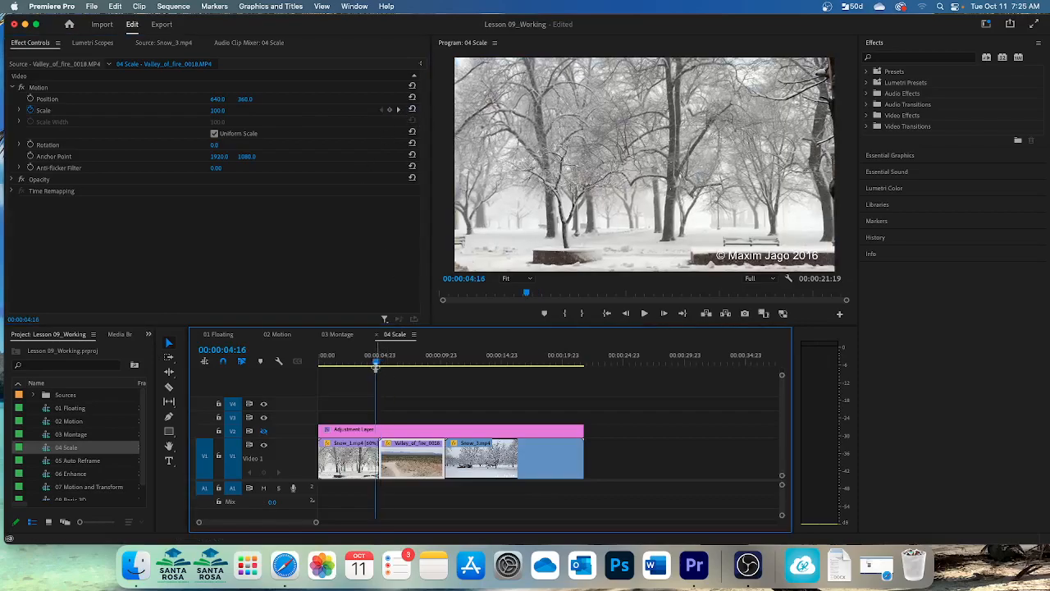
left_click_drag(376, 370, 371, 370)
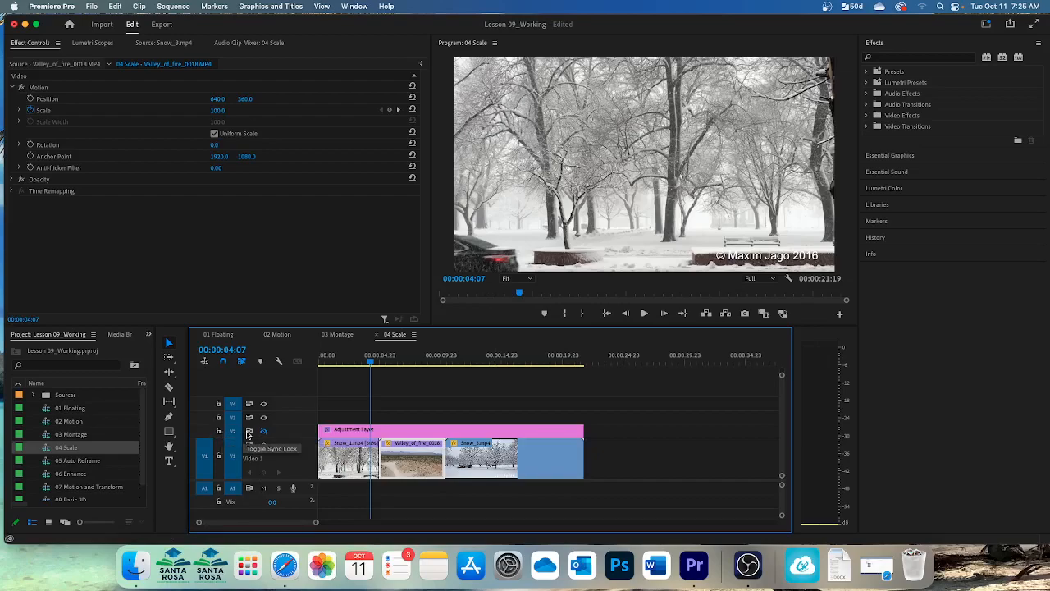
left_click(264, 432)
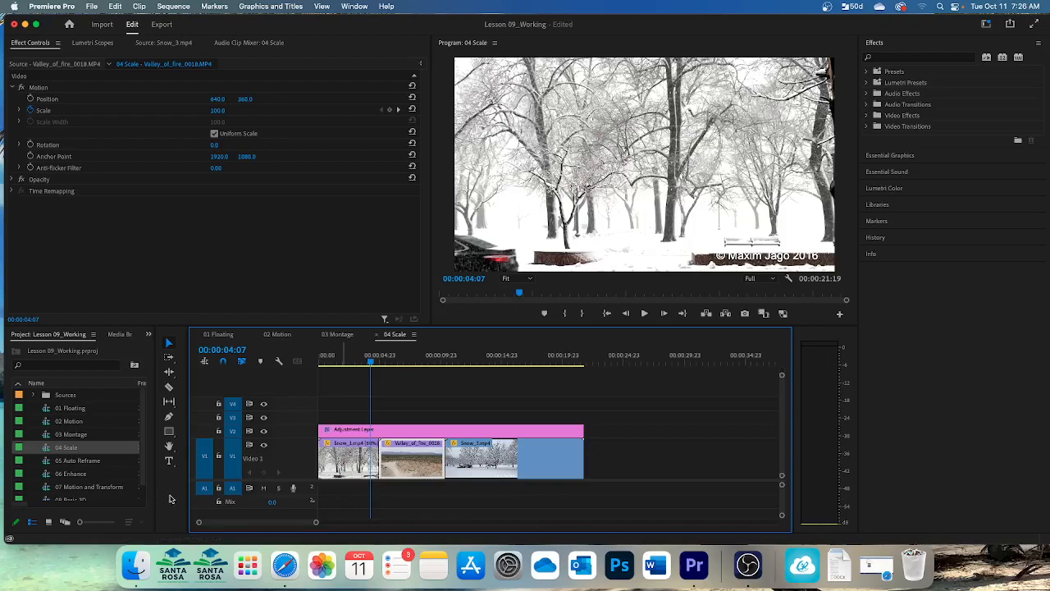
left_click(410, 435)
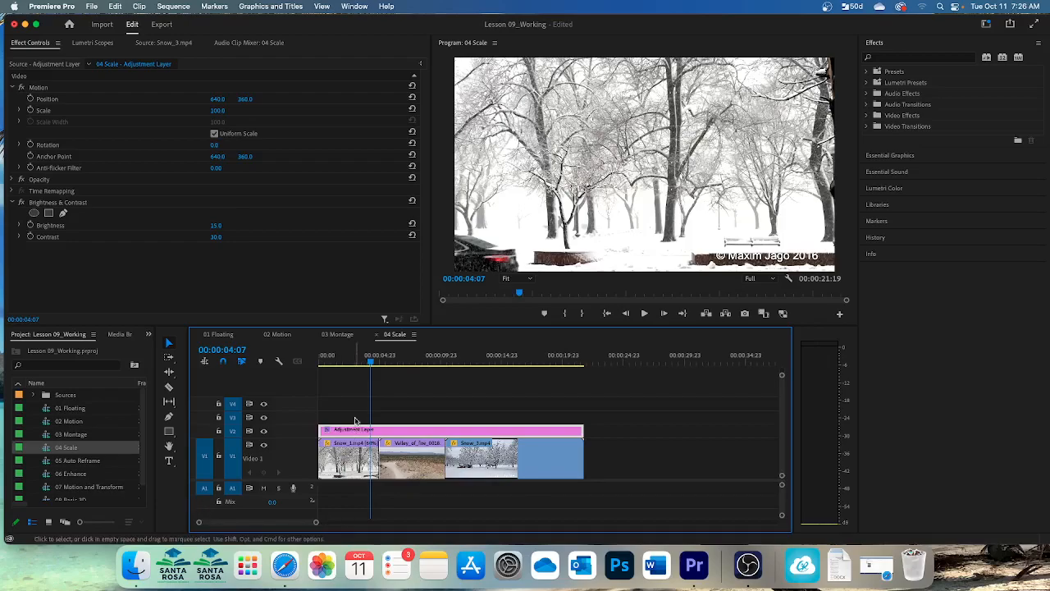
Play the 04 Scale sequence from its start through to the end to review the scaled clips under the adjustment layer.
left_click_drag(345, 366, 311, 366)
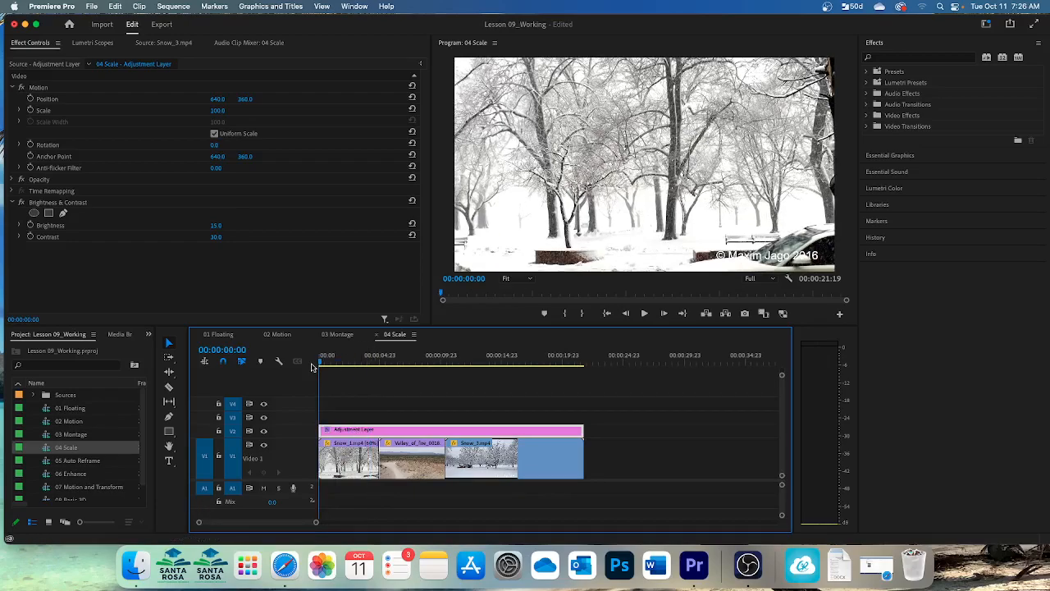
key("space")
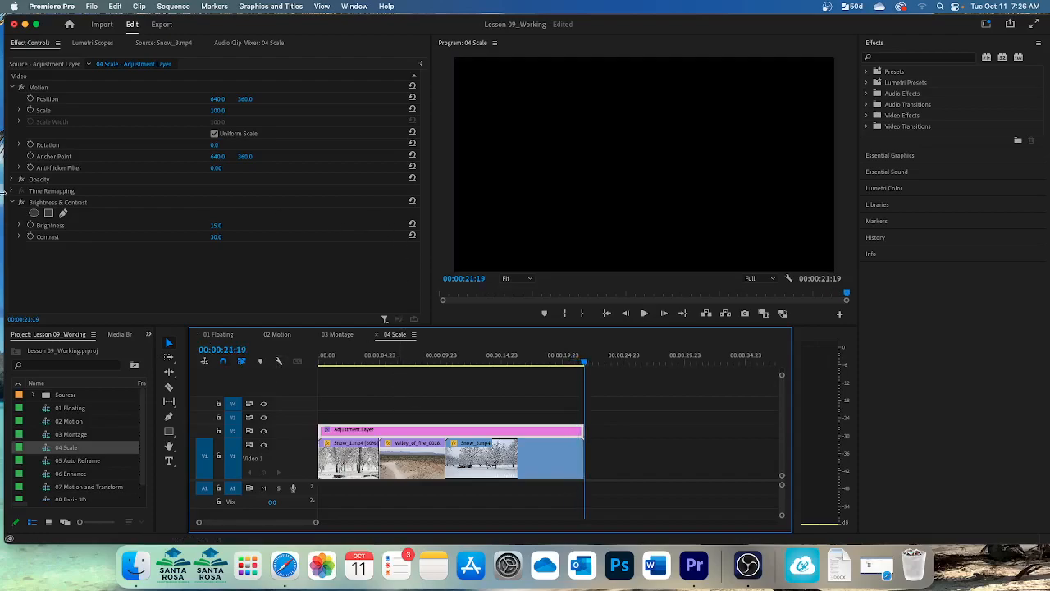
left_click(172, 7)
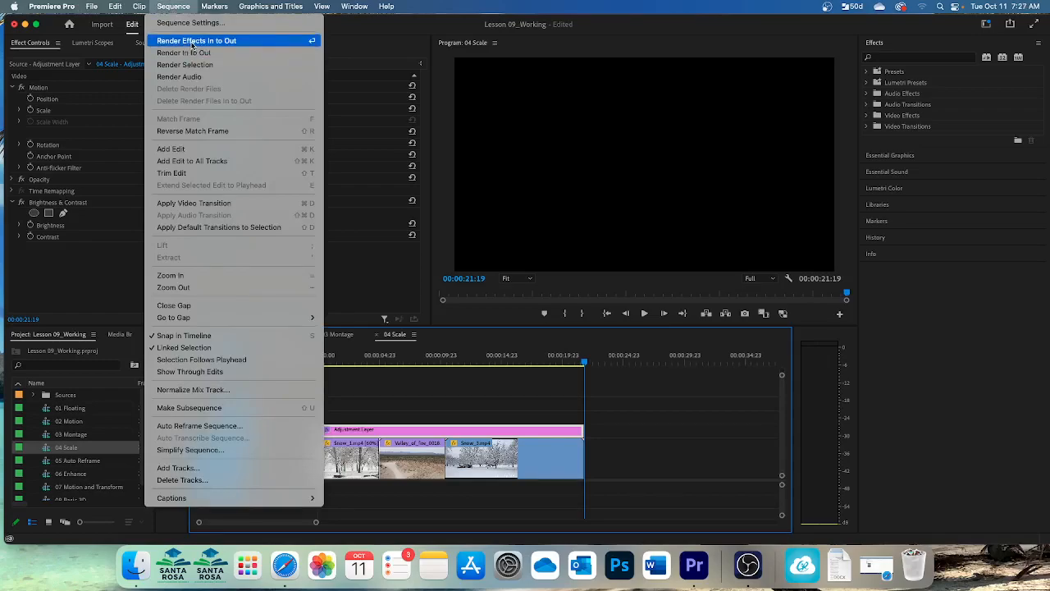
left_click(678, 444)
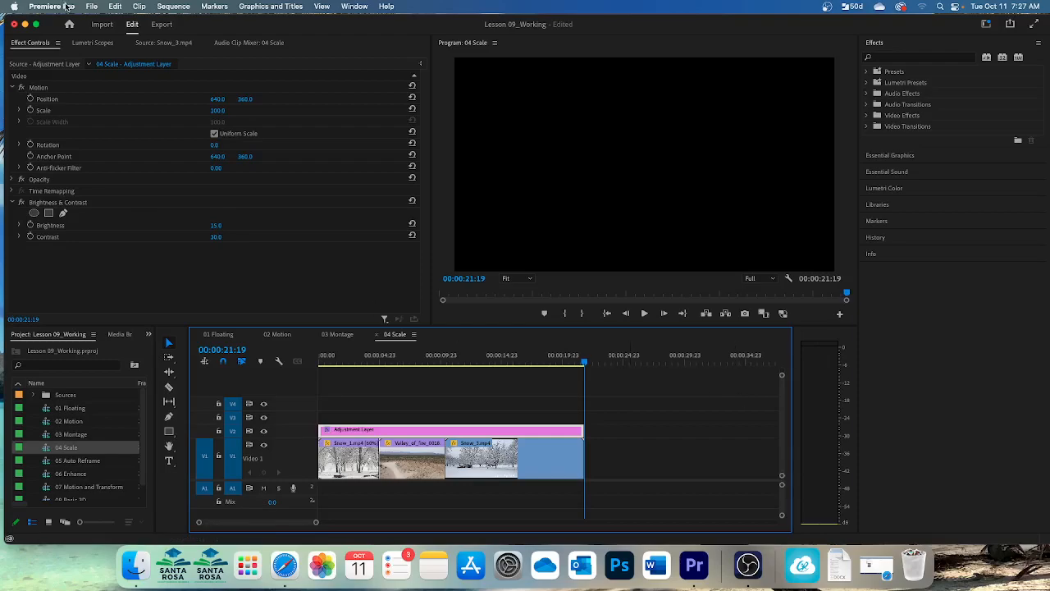
Save the Lesson 09_Working project.
left_click(92, 7)
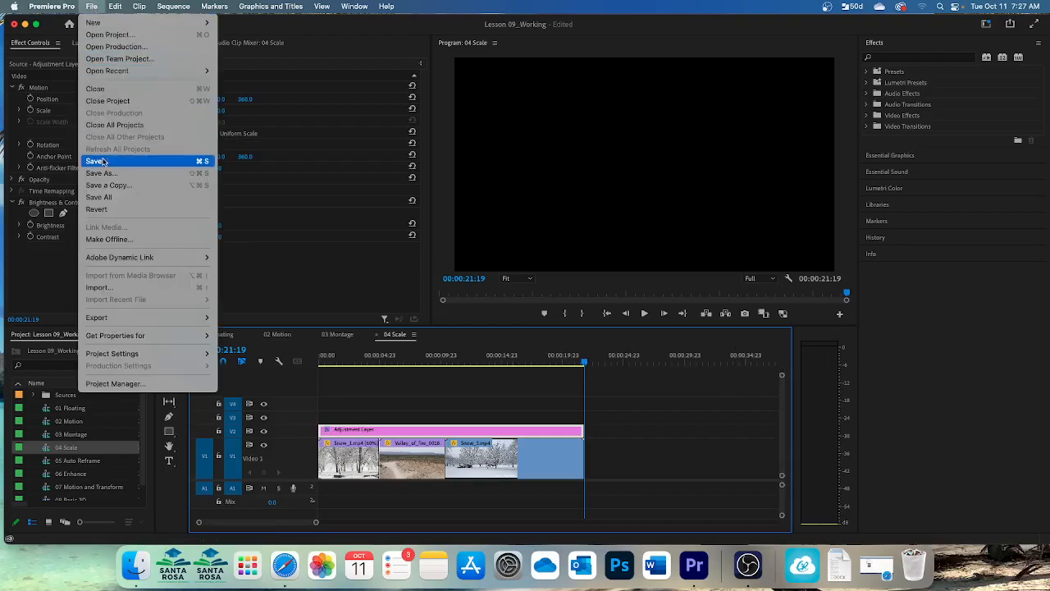
left_click(106, 165)
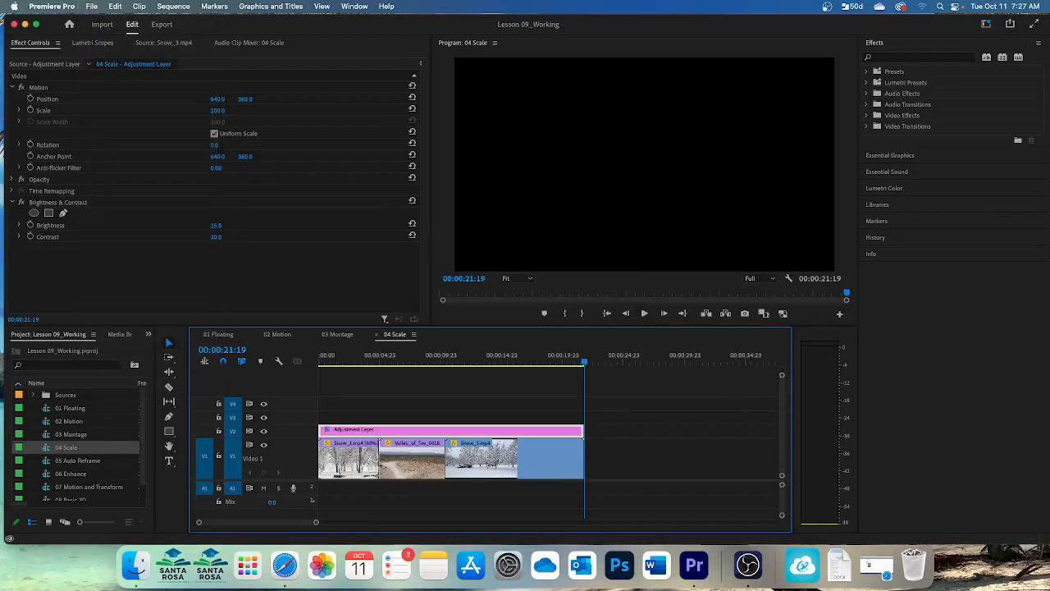